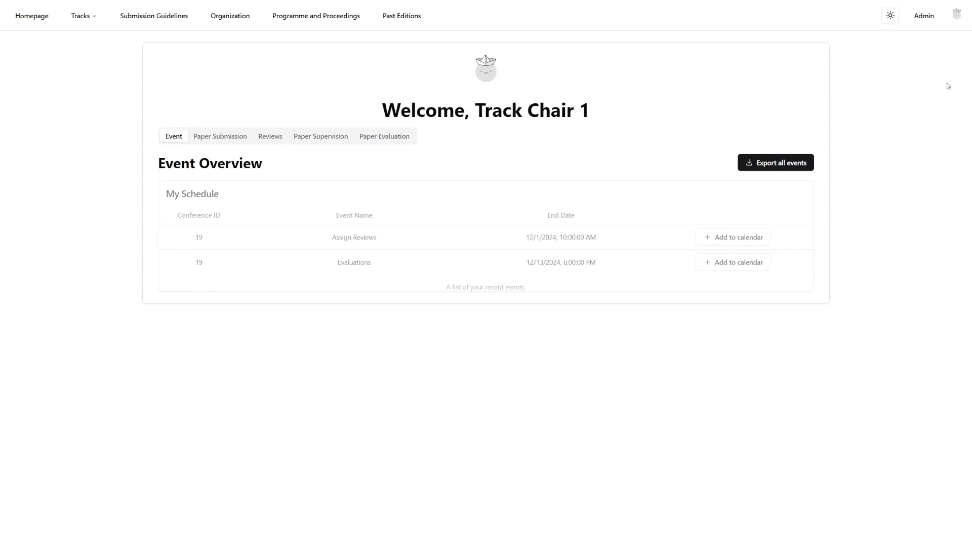
# Step: Open the reviews overview of the Information Management track in the Video Demo conference administration
pyautogui.click(925, 18)
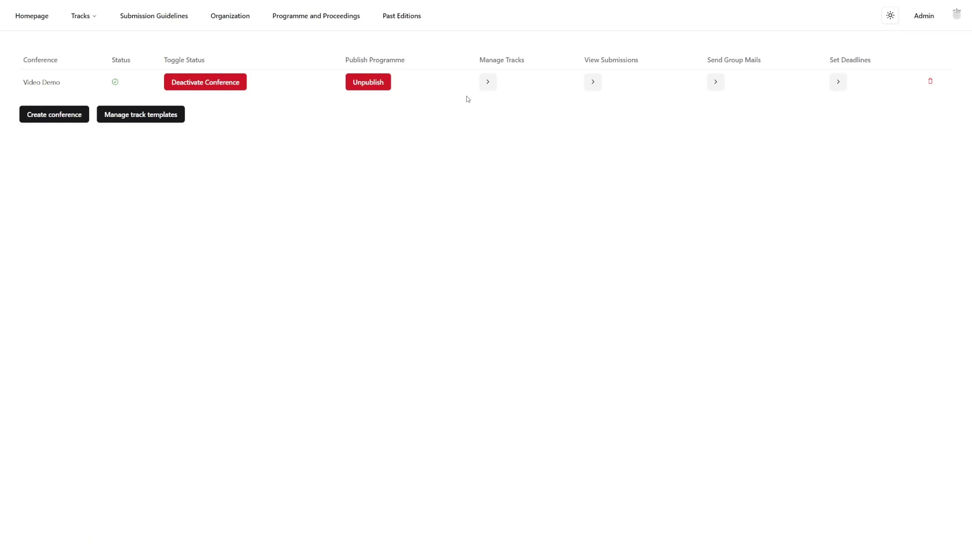
pyautogui.click(488, 85)
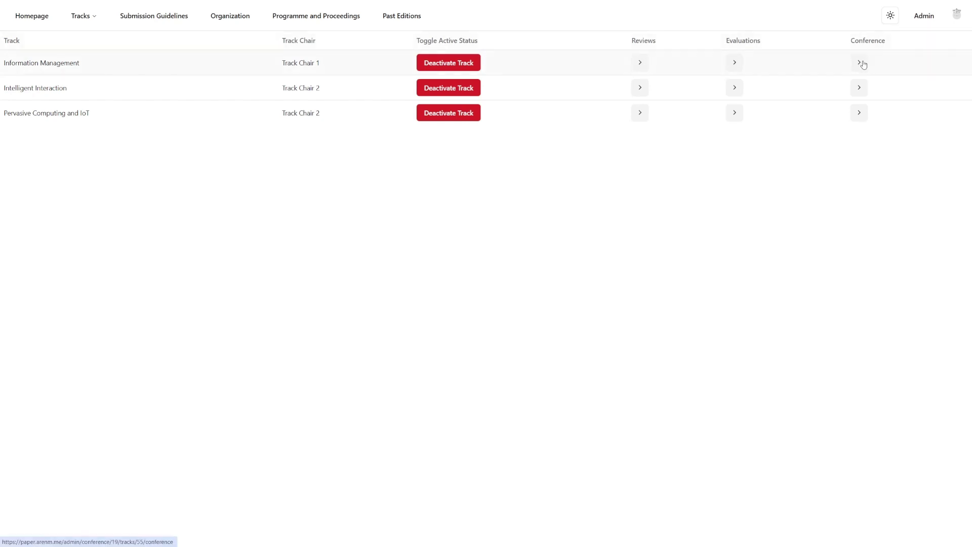
pyautogui.click(641, 62)
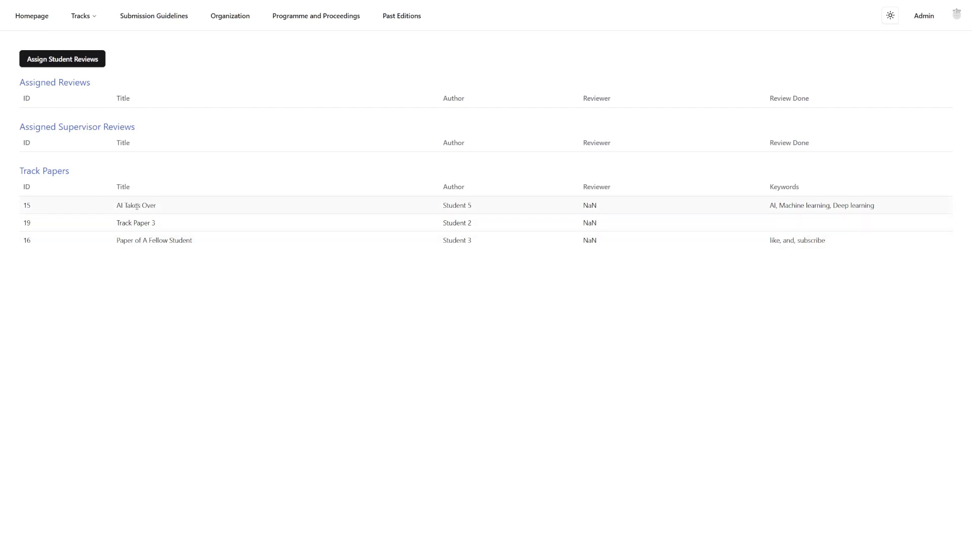
# Step: View the submission progress of the chaired papers in the Video Demo conference
pyautogui.click(931, 13)
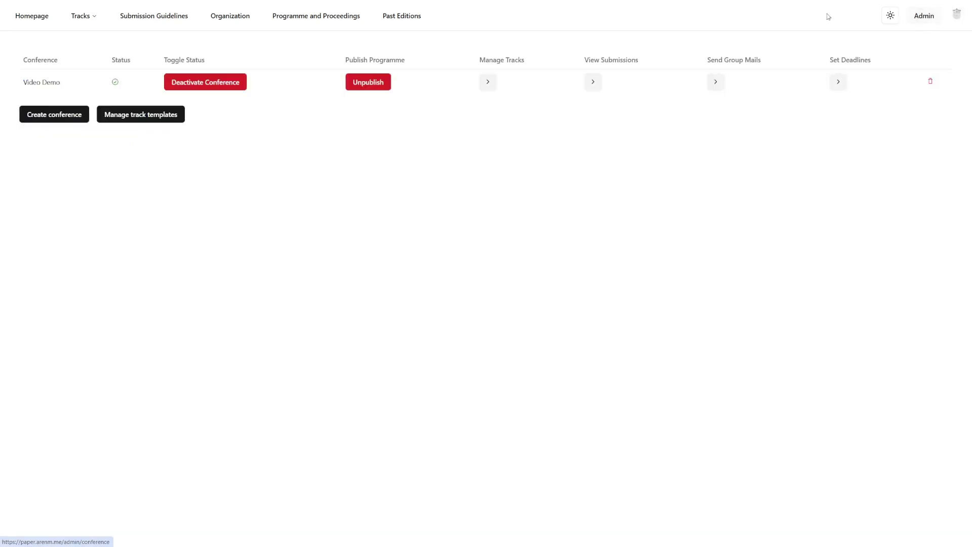
pyautogui.click(593, 83)
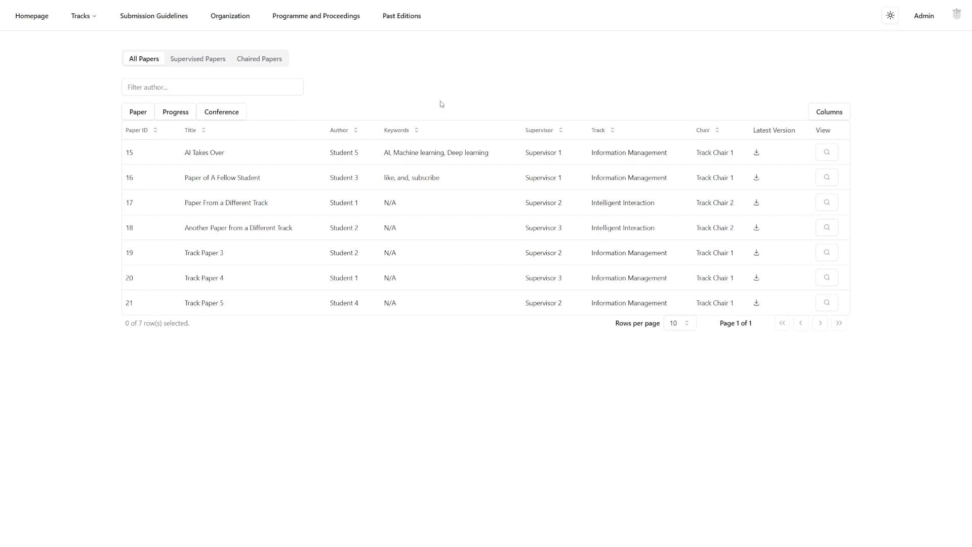
pyautogui.click(261, 59)
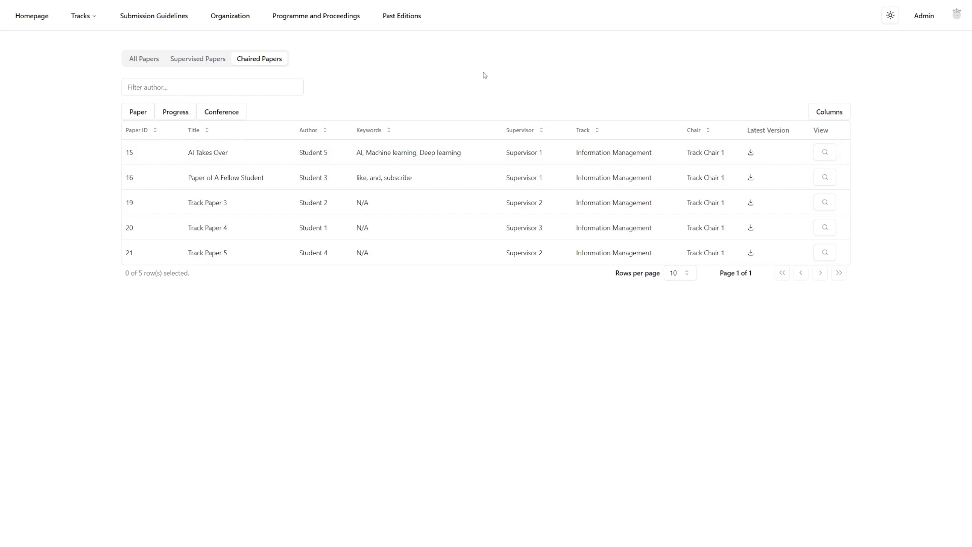
pyautogui.click(171, 116)
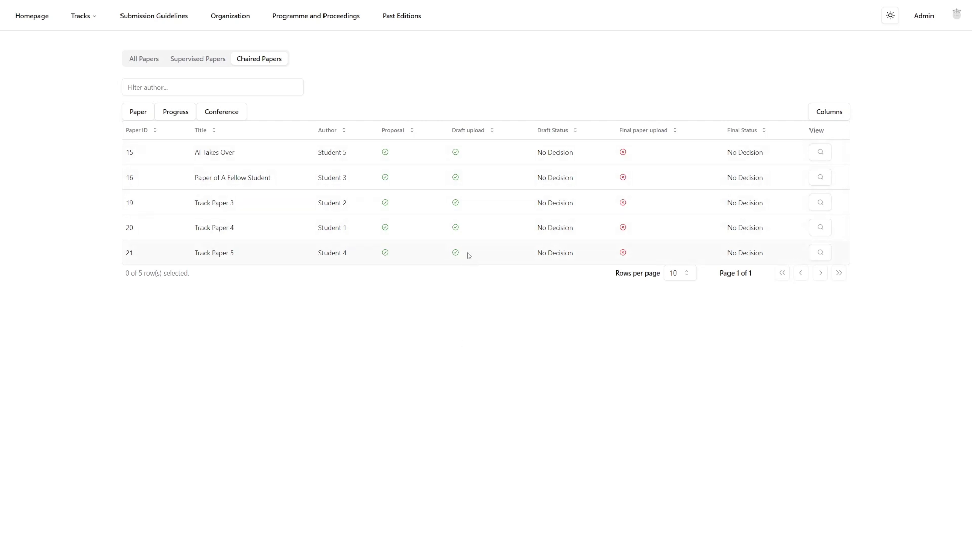
# Step: Assign student reviews for the Information Management track of the Video Demo conference
pyautogui.click(918, 19)
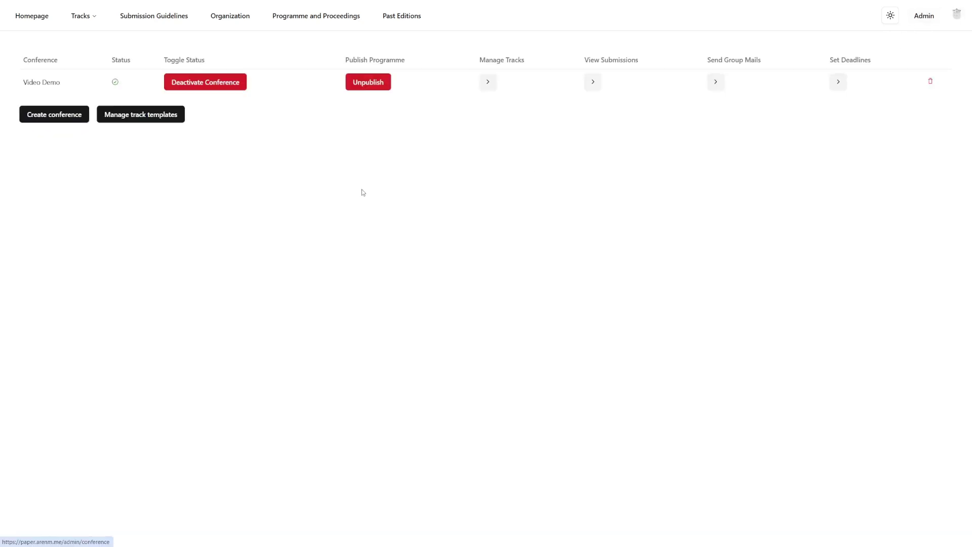
pyautogui.click(491, 86)
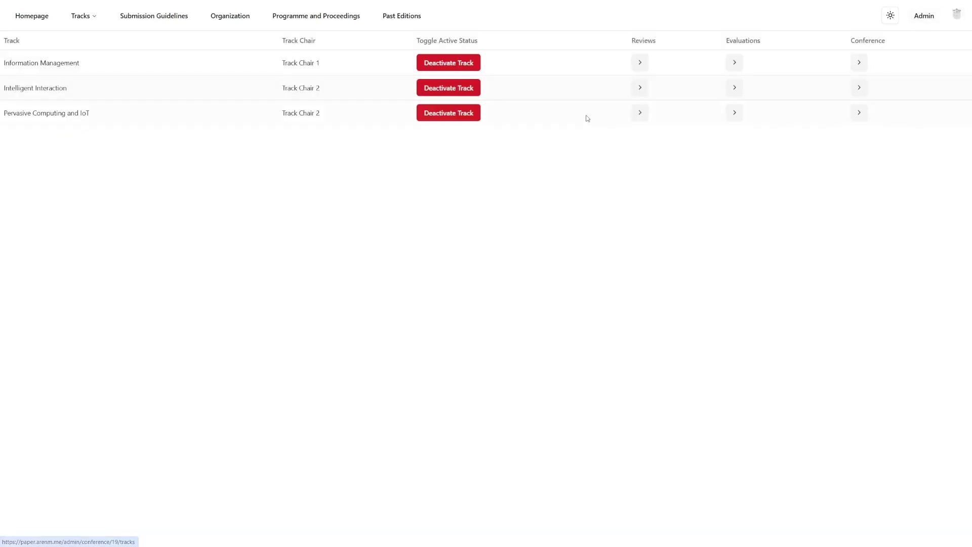
pyautogui.click(641, 63)
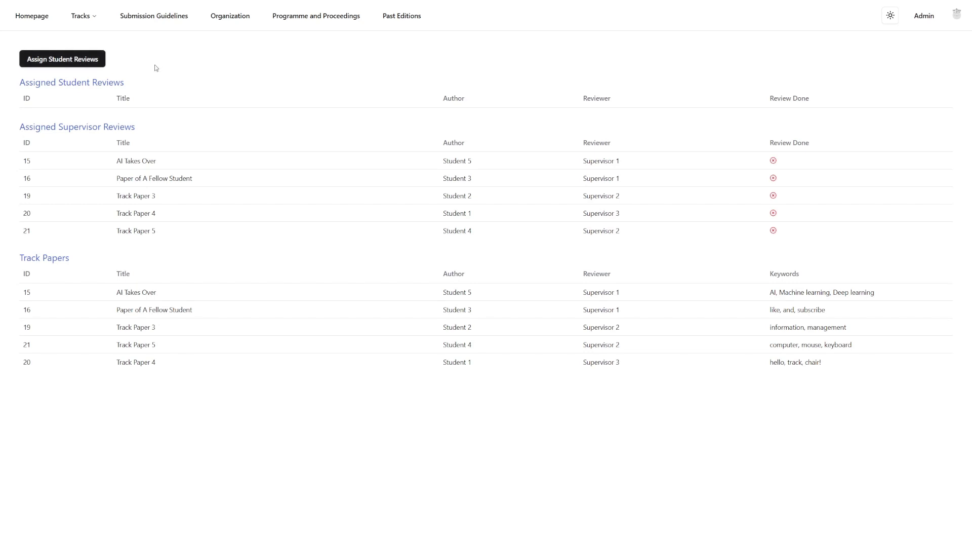
pyautogui.click(67, 68)
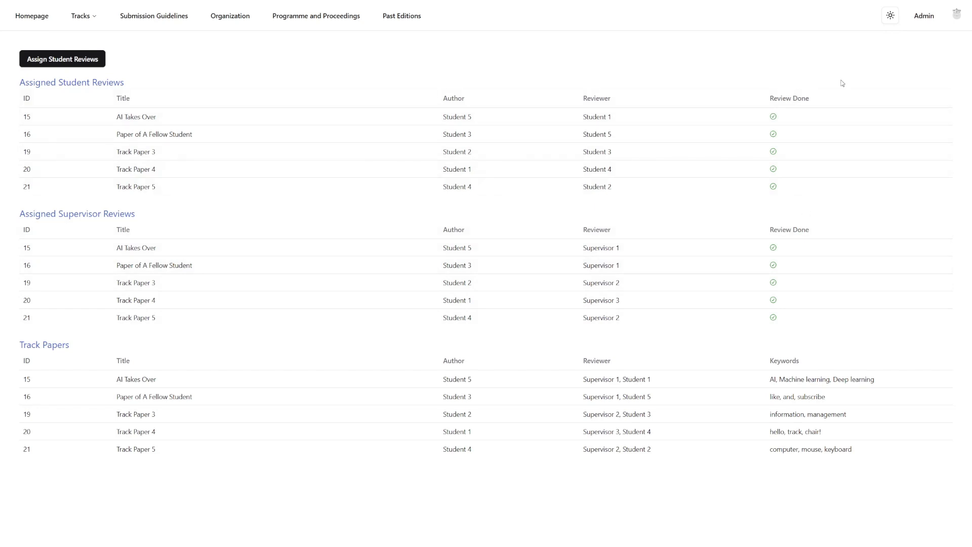
# Step: Check the draft and final decision status of the chaired papers in the conference submissions
pyautogui.click(923, 17)
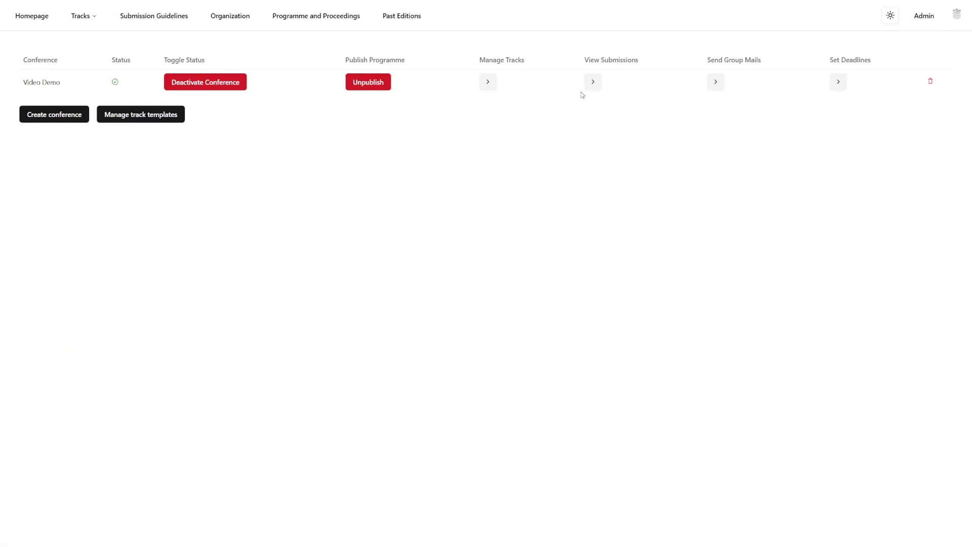
pyautogui.click(594, 83)
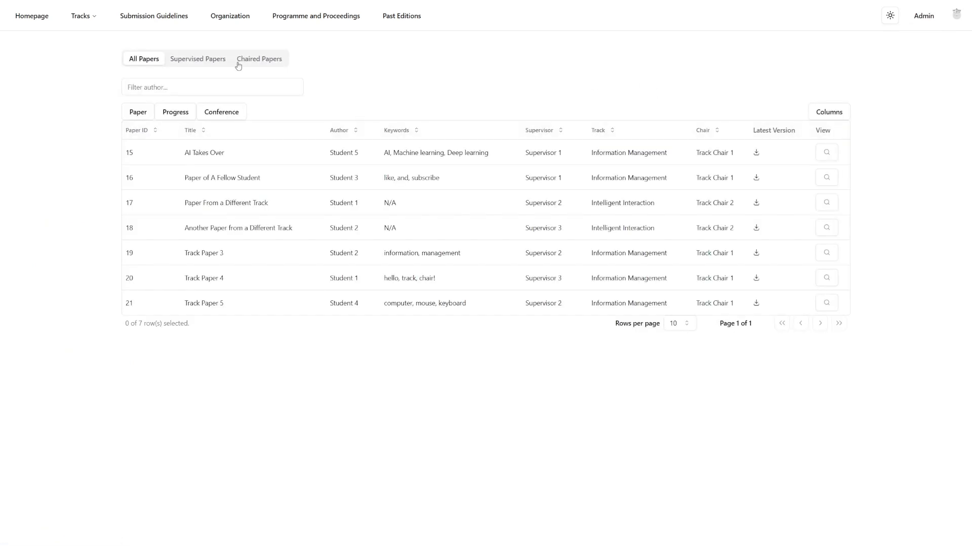
pyautogui.click(260, 59)
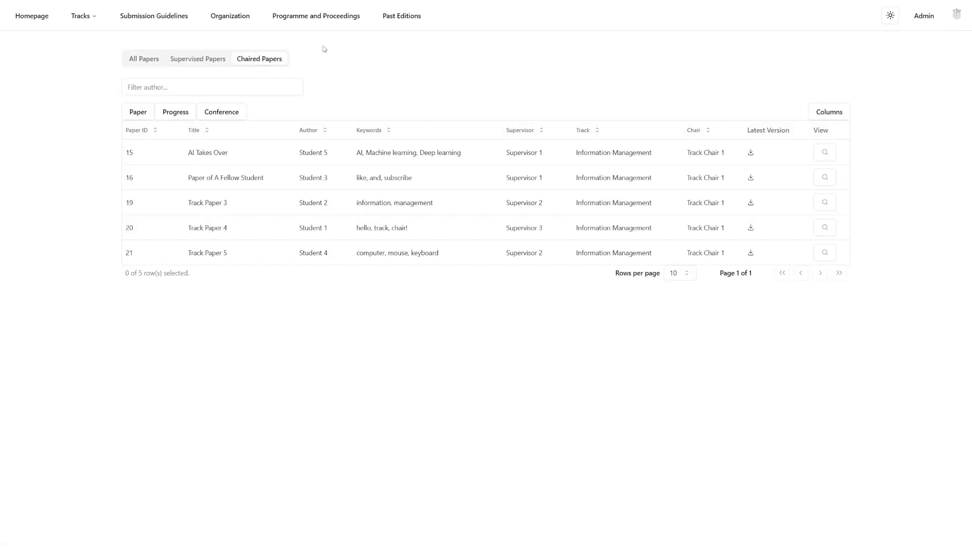
pyautogui.click(175, 113)
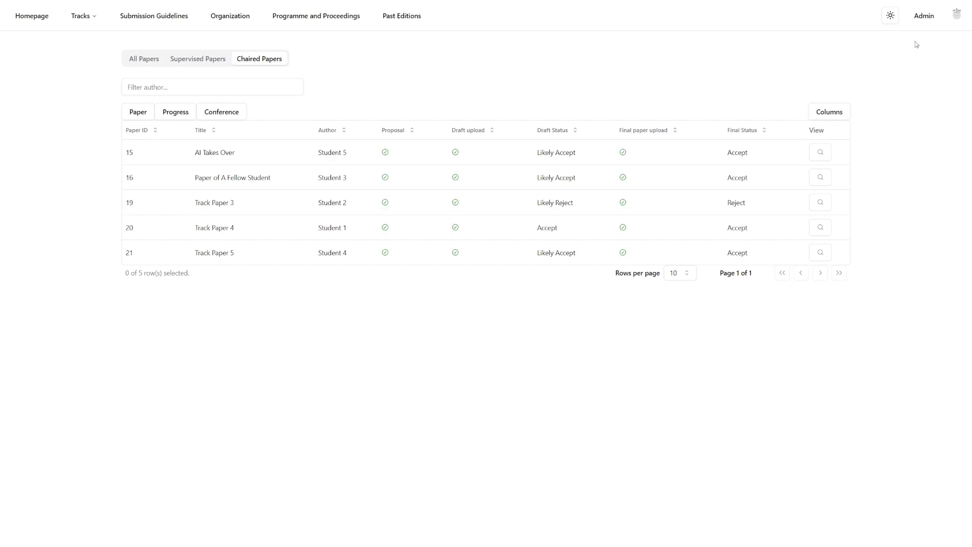
# Step: Open the conference scheduling page of the Information Management track and set the end of the day to 14:00
pyautogui.click(920, 20)
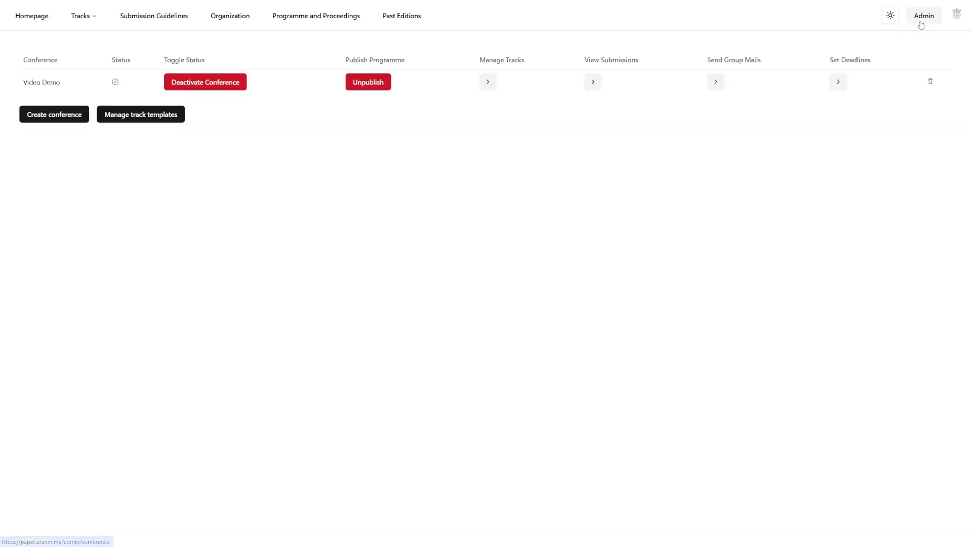
pyautogui.click(487, 82)
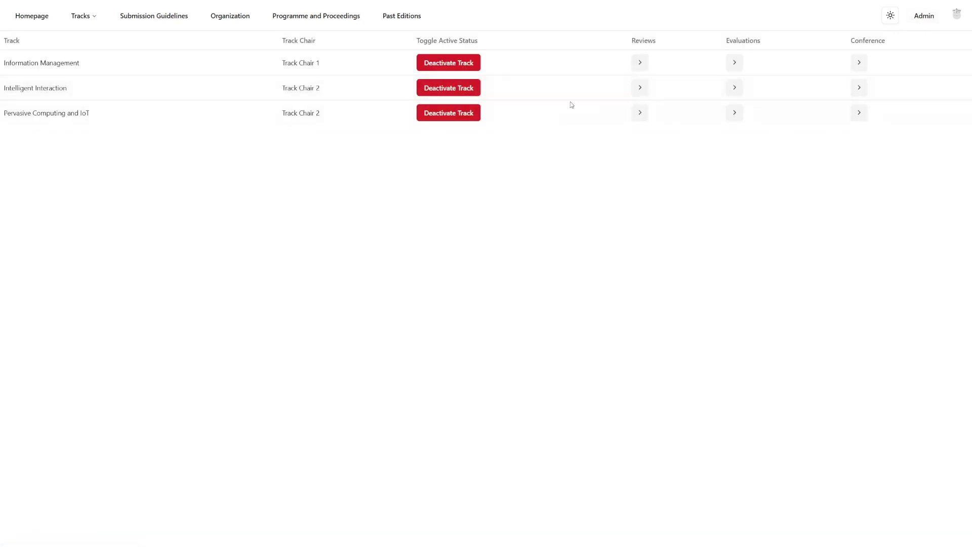
pyautogui.click(860, 62)
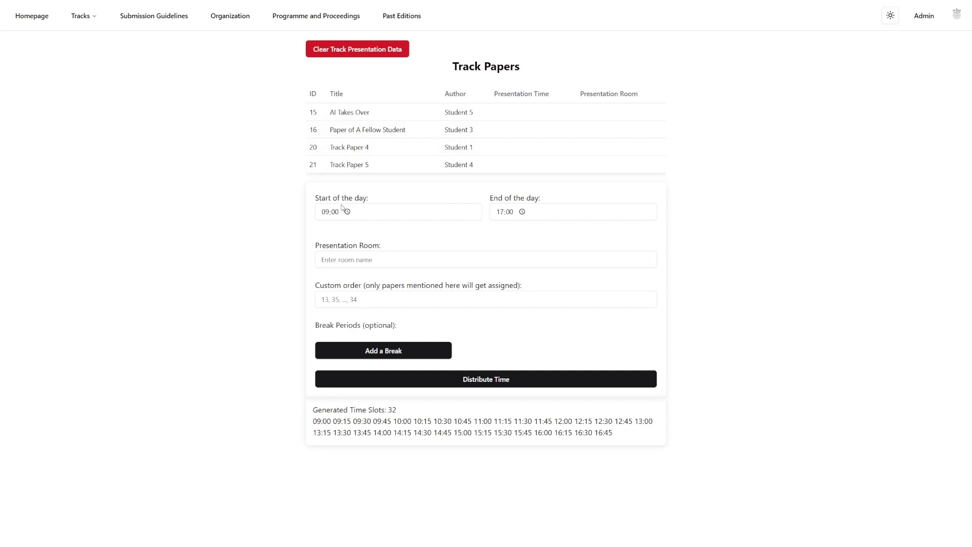
pyautogui.click(523, 212)
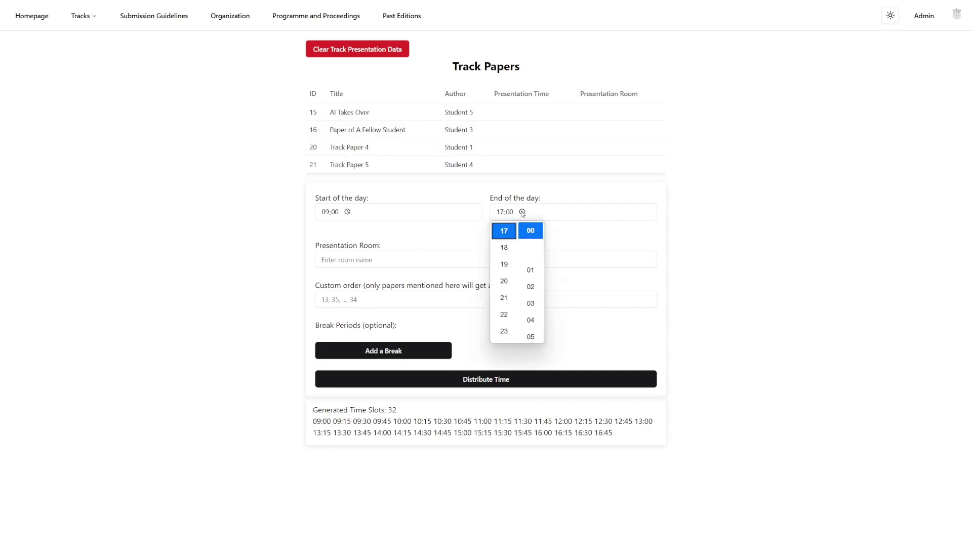
pyautogui.click(522, 212)
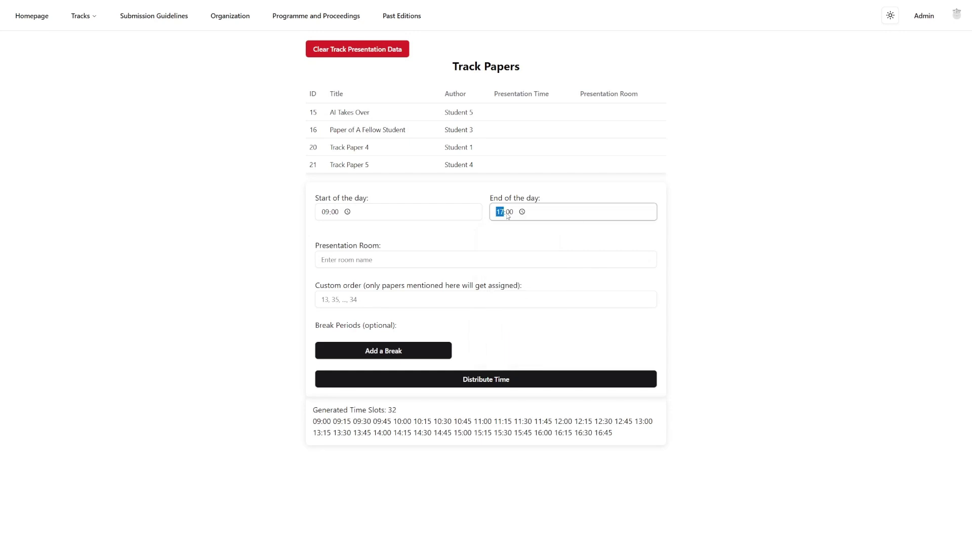
pyautogui.write('14')
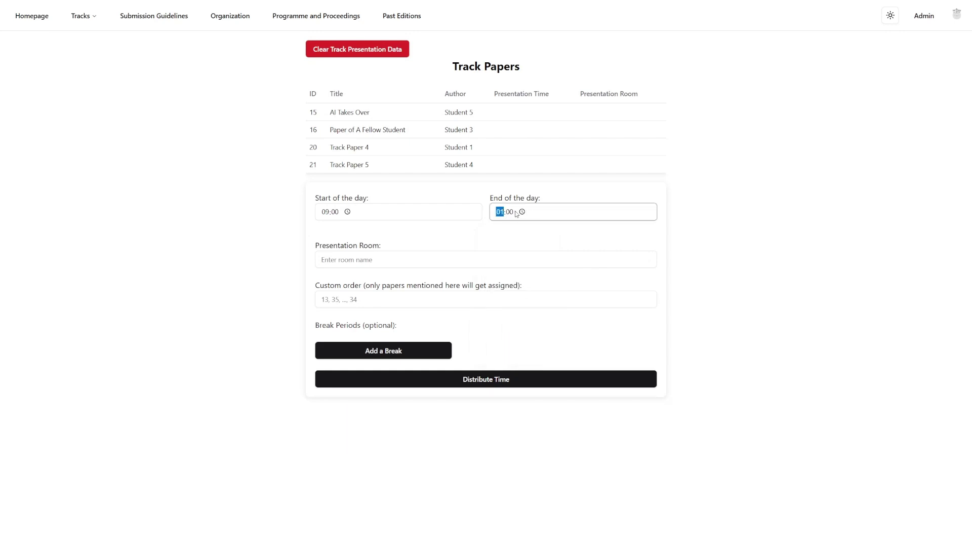
pyautogui.click(739, 212)
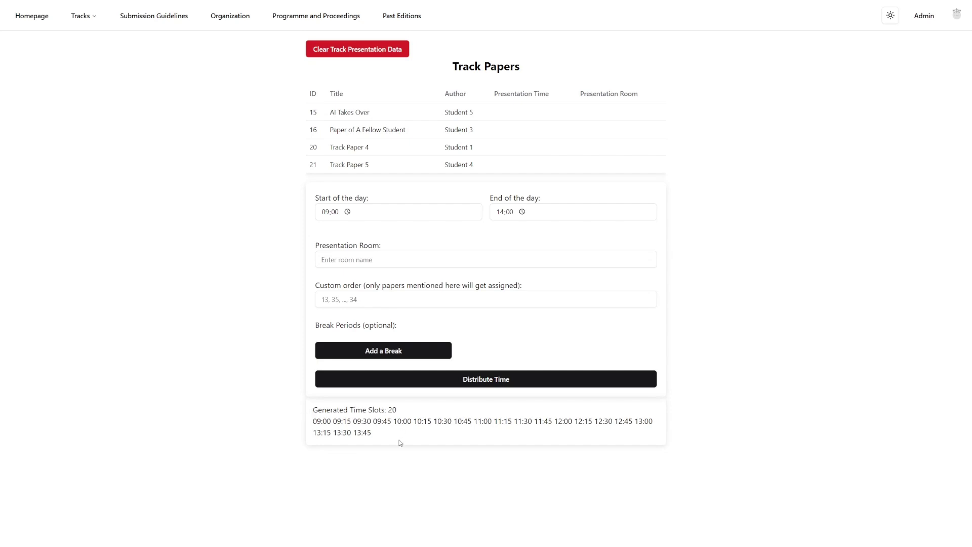
# Step: Add a break period from 12:00 to 12:45 to the track's presentation schedule
pyautogui.click(383, 349)
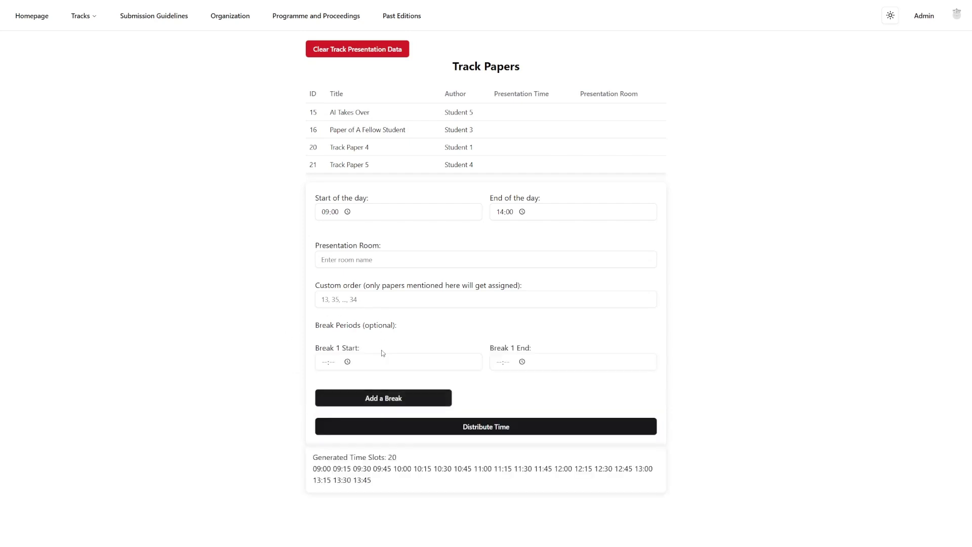
pyautogui.click(326, 365)
pyautogui.write('1200')
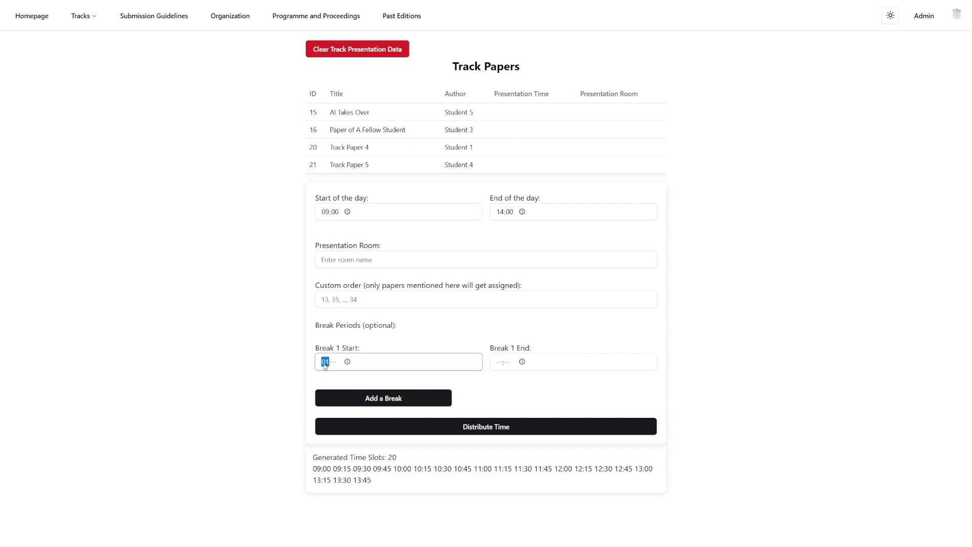
pyautogui.click(498, 363)
pyautogui.write('1245')
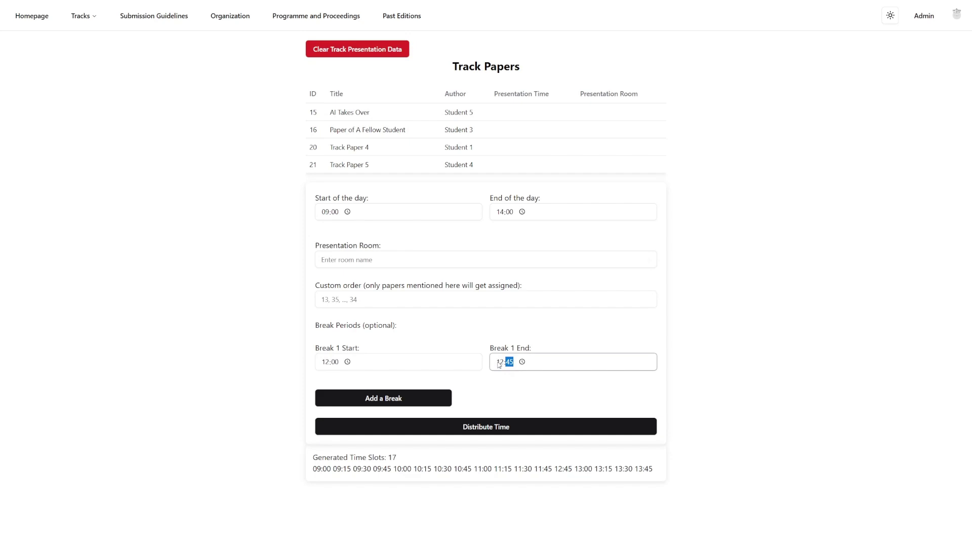
pyautogui.click(746, 365)
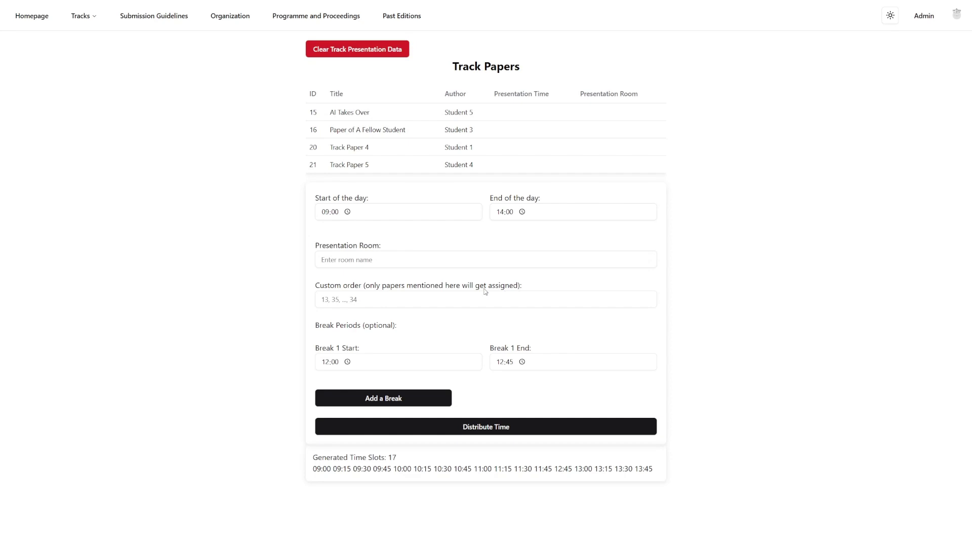
# Step: Set the presentation room to NH207 and the custom paper order to 21, 16, 15, 20
pyautogui.click(374, 260)
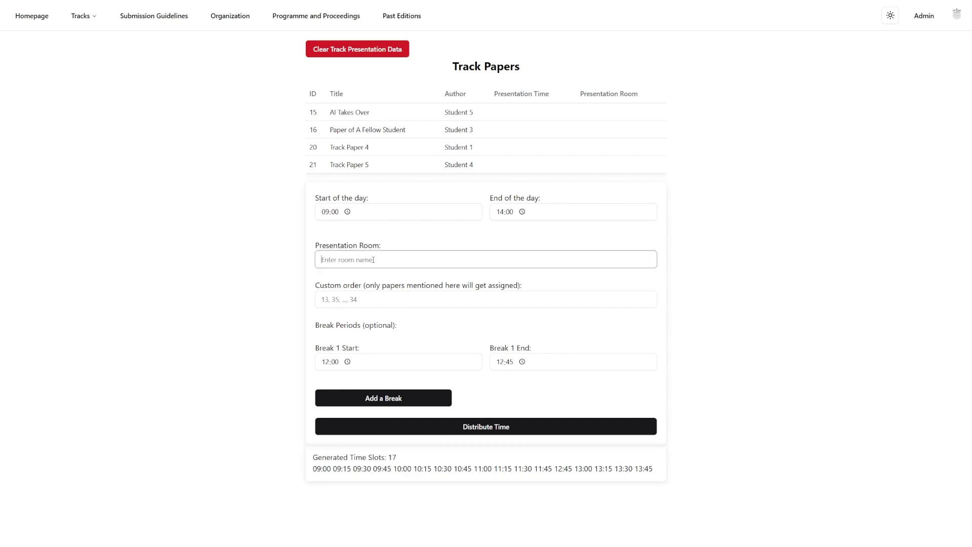
pyautogui.write('NH207')
pyautogui.click(415, 232)
pyautogui.click(364, 300)
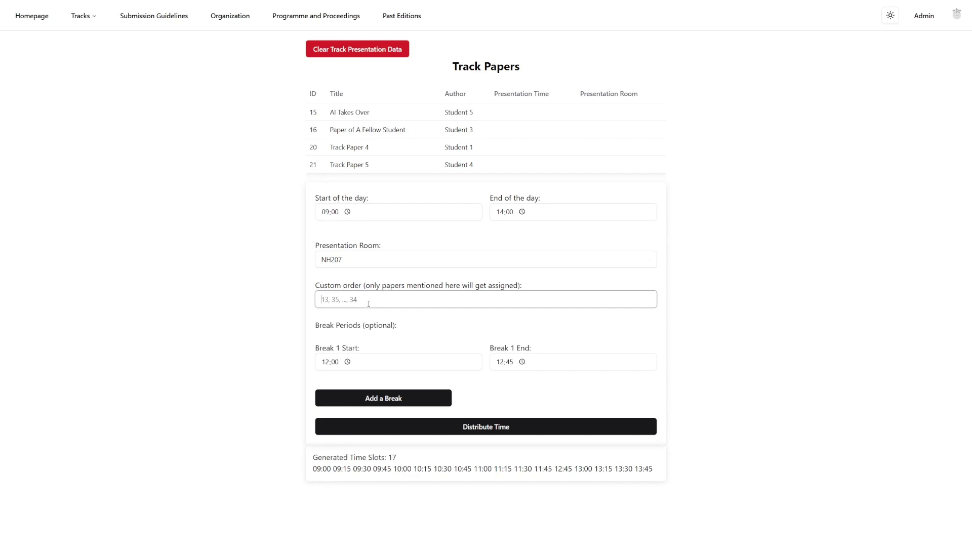
pyautogui.write('21, 16, 15, 20')
pyautogui.click(773, 265)
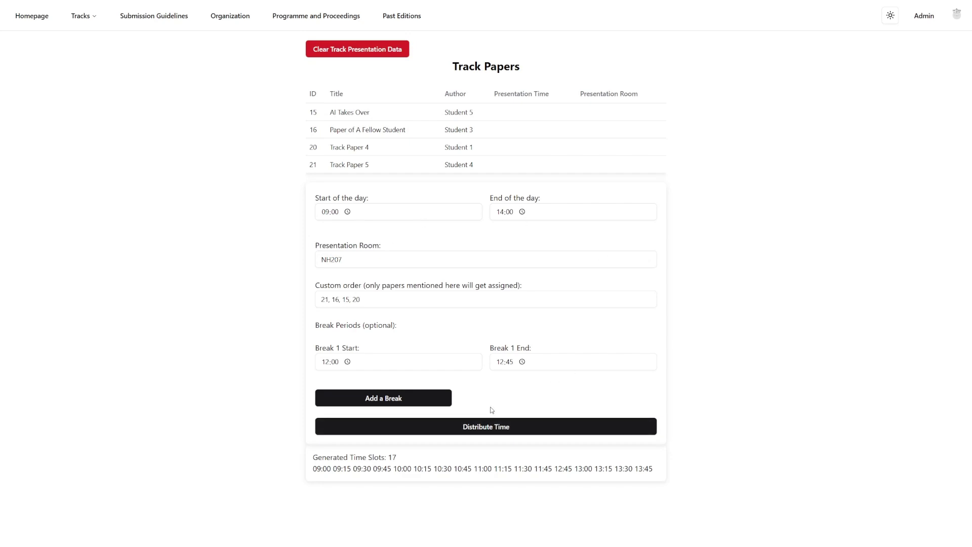
# Step: Distribute the presentation times among the track papers and view the conference programme
pyautogui.click(487, 427)
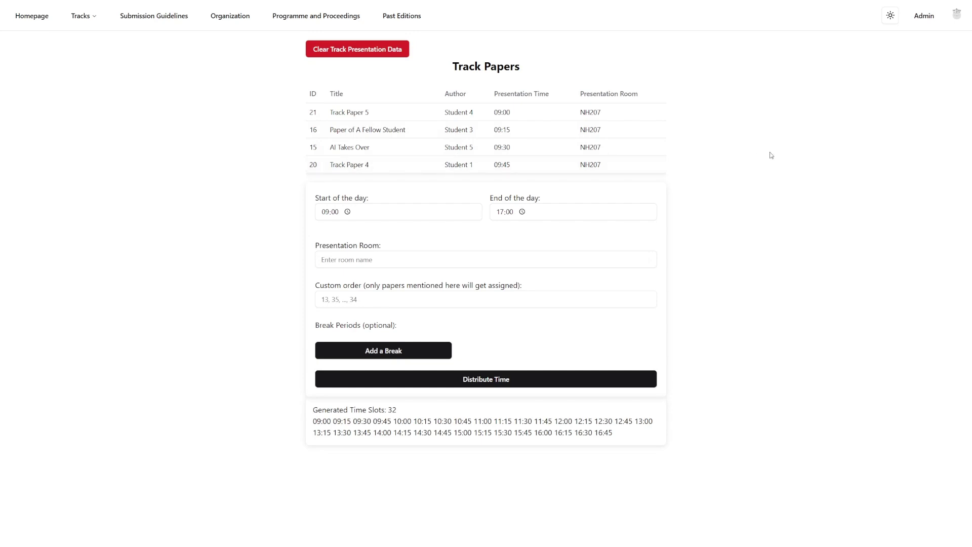
pyautogui.click(339, 24)
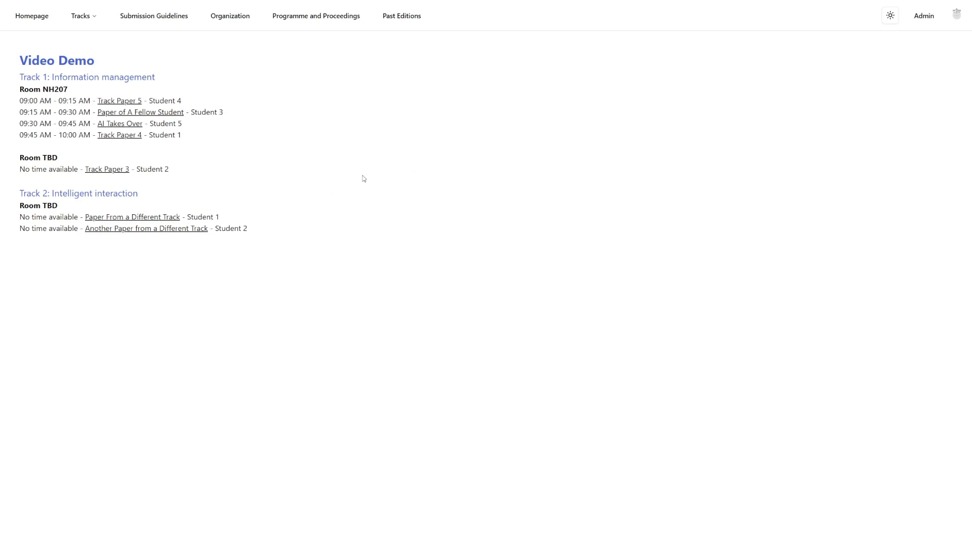
# Step: Unpublish the Video Demo conference programme and view the programme and proceedings again
pyautogui.click(924, 25)
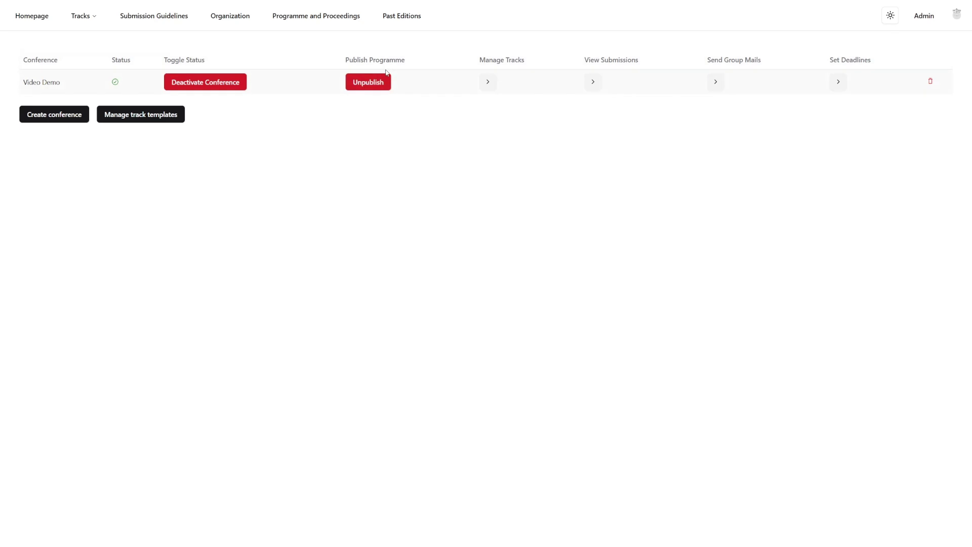
pyautogui.click(365, 83)
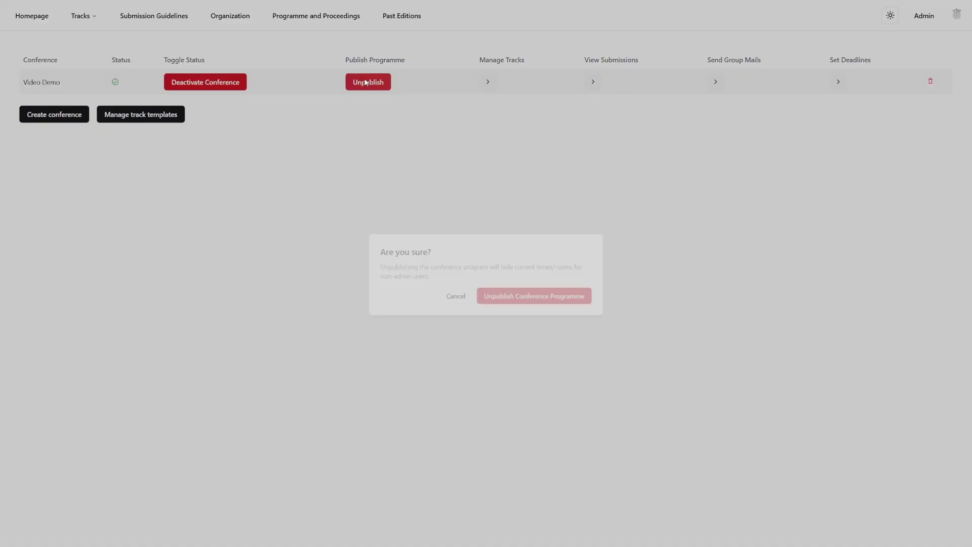
pyautogui.click(517, 295)
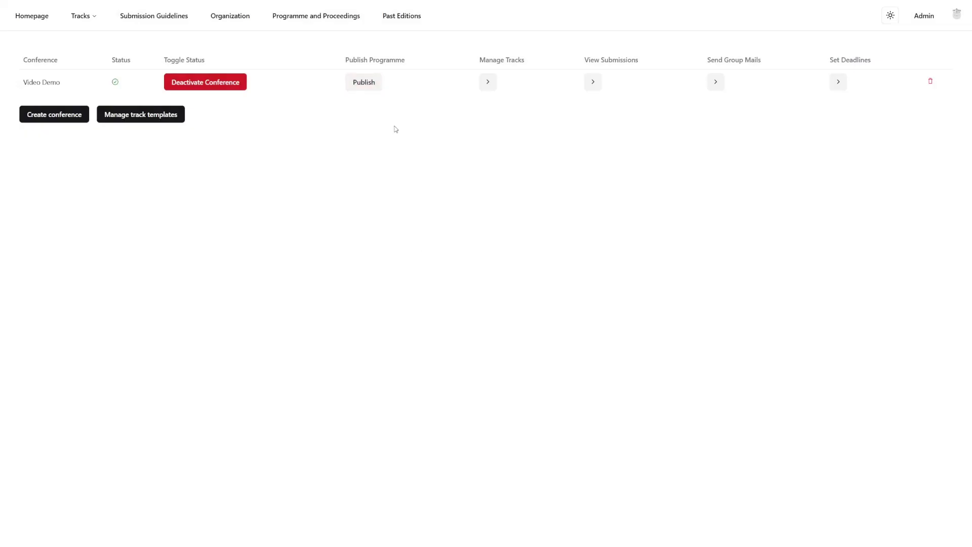
pyautogui.click(328, 22)
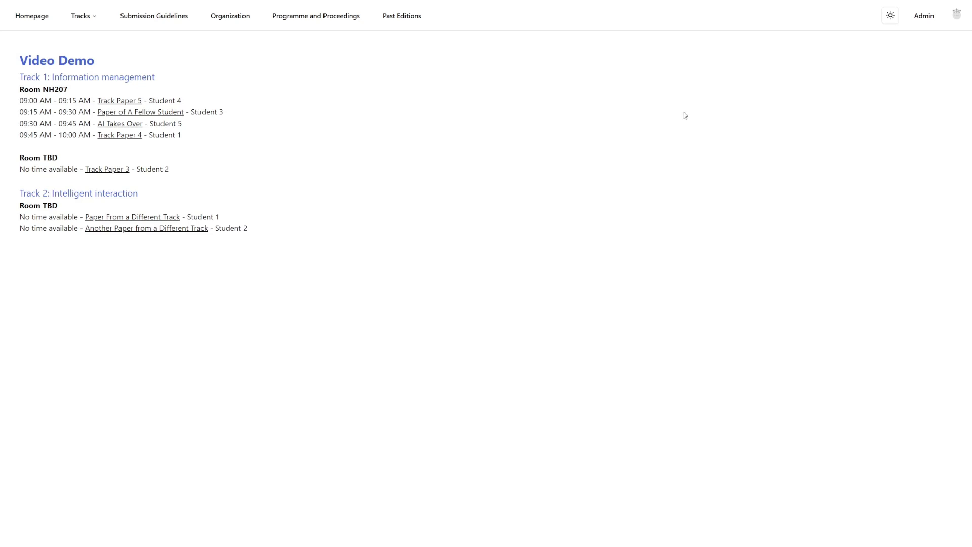
# Step: Open the assigned evaluations of the Information Management track in the Video Demo conference
pyautogui.click(924, 17)
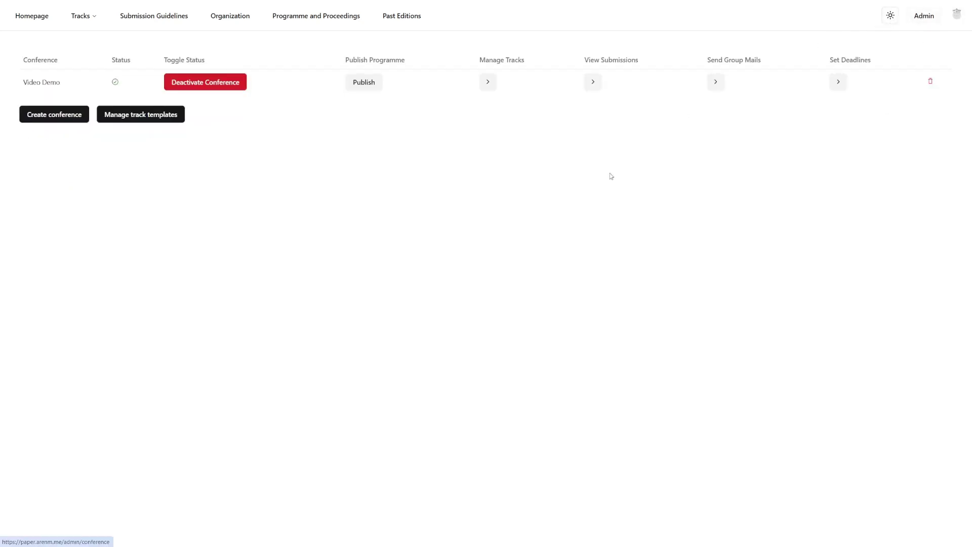
pyautogui.click(488, 83)
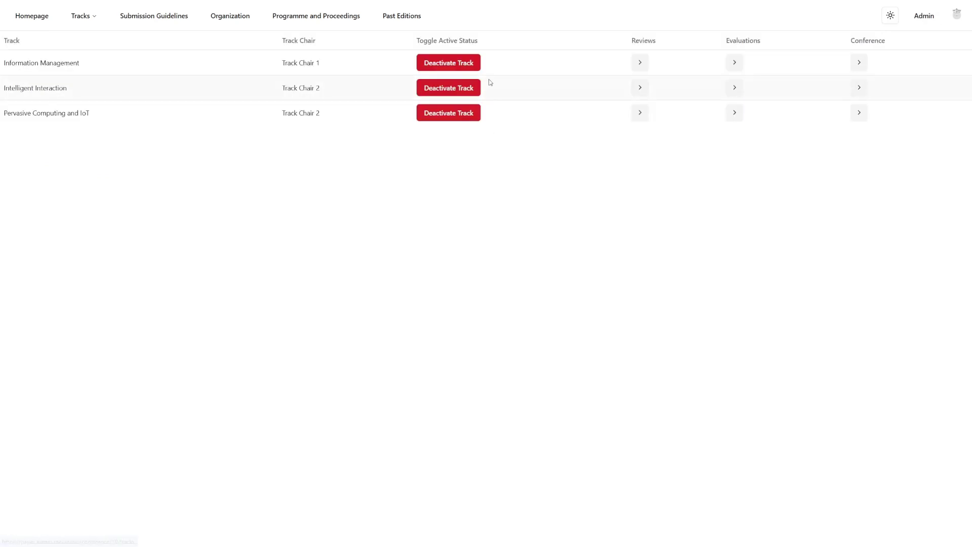
pyautogui.click(735, 63)
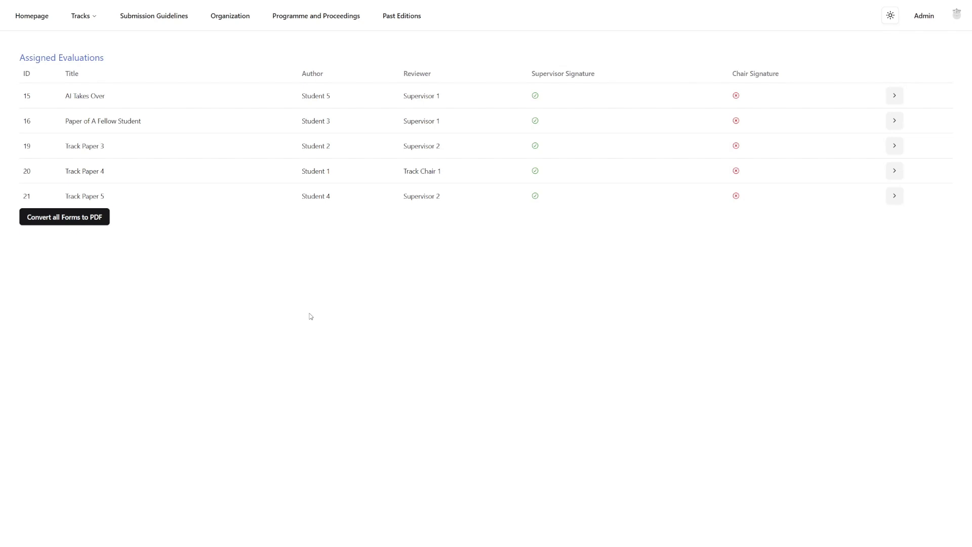
# Step: Review the evaluation forms of the papers "AI Takes Over" and "Paper of A Fellow Student", returning to the evaluations list
pyautogui.click(895, 96)
pyautogui.rightClick(430, 246)
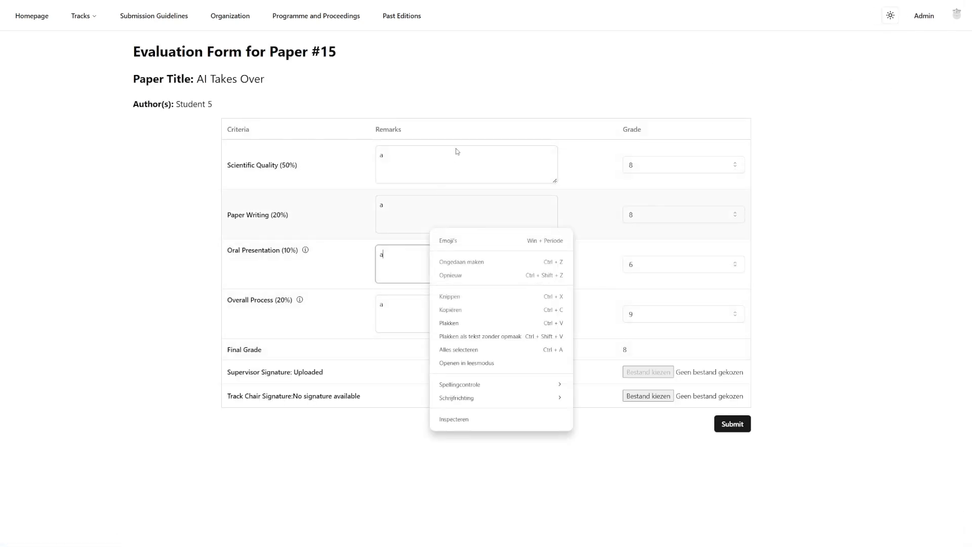
pyautogui.click(613, 73)
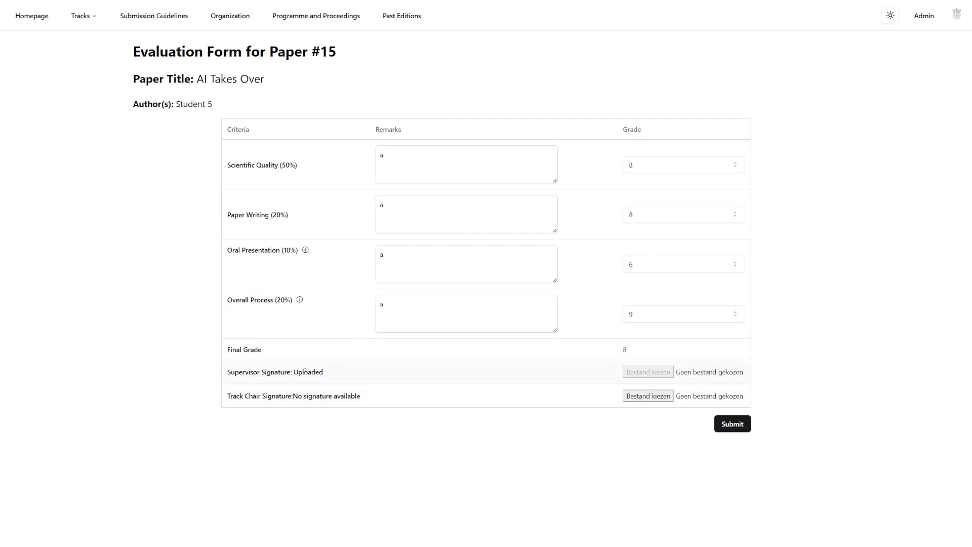
pyautogui.hotkey('alt', 'Left')
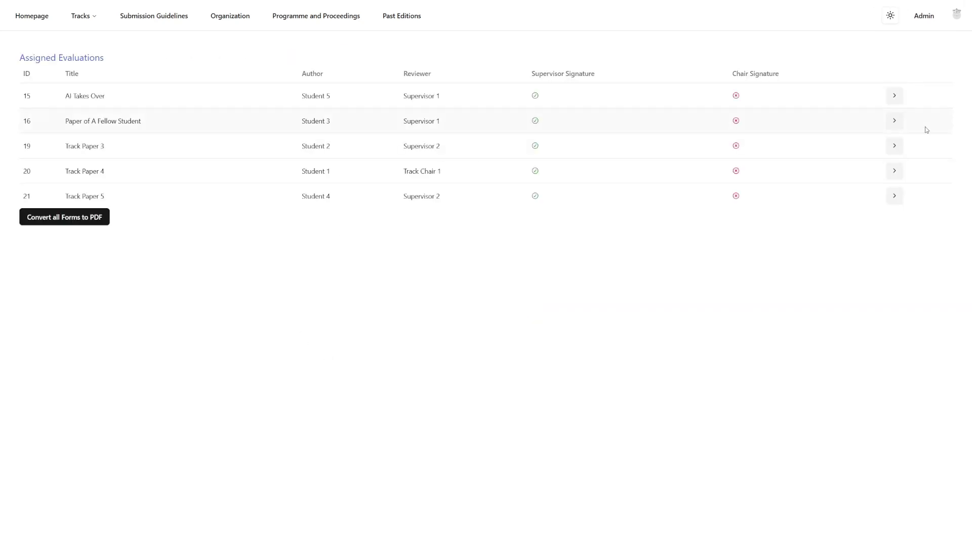
pyautogui.click(895, 121)
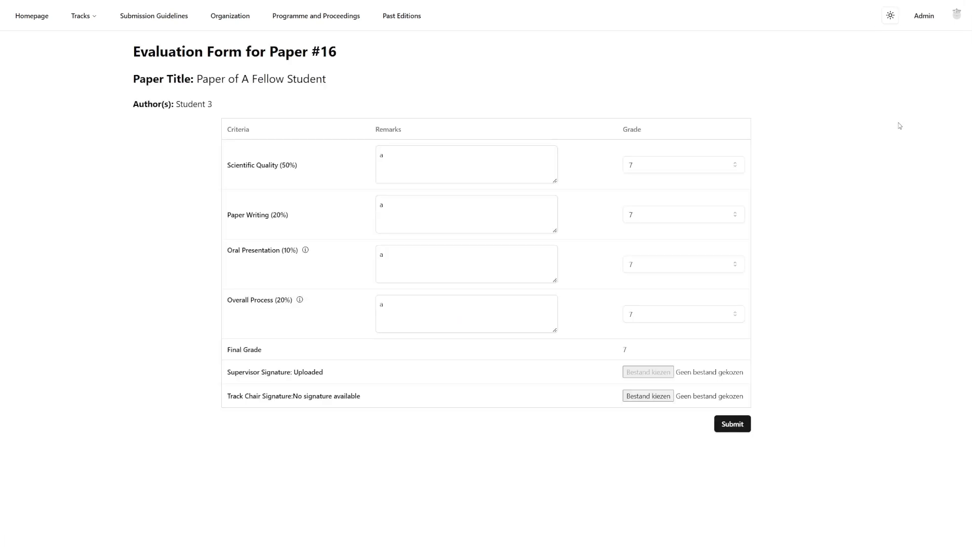
pyautogui.hotkey('alt', 'Left')
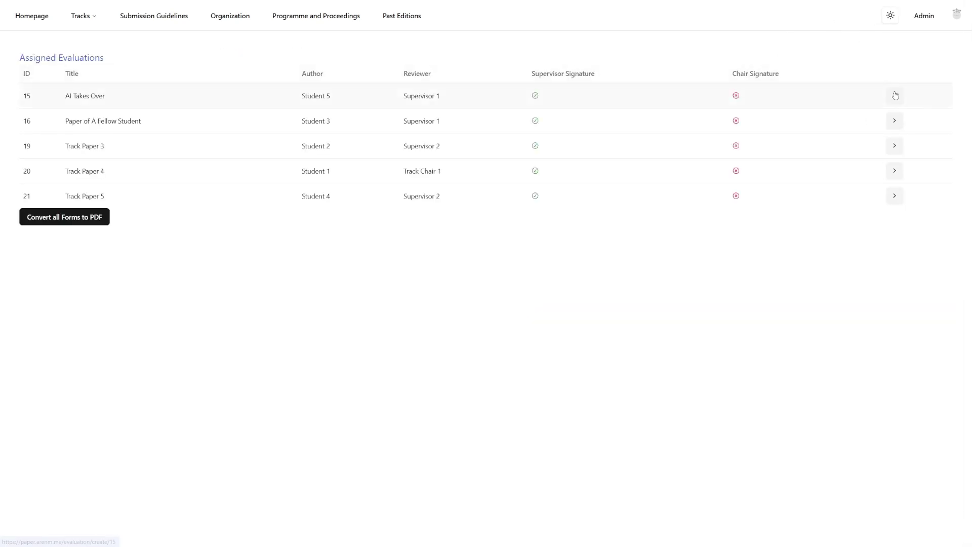
# Step: Upload ChairSignature.png as the track chair signature on the "AI Takes Over" evaluation form and submit it
pyautogui.click(896, 95)
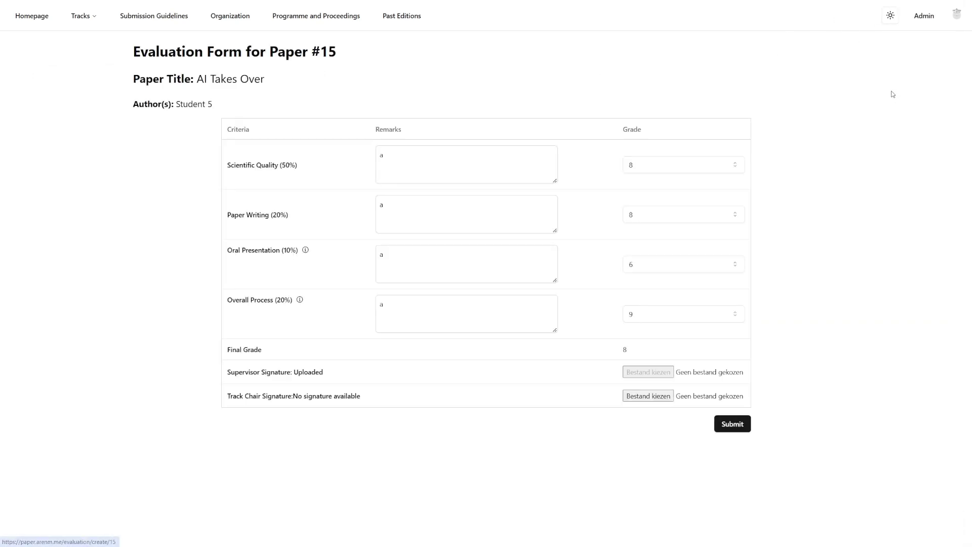
pyautogui.click(649, 396)
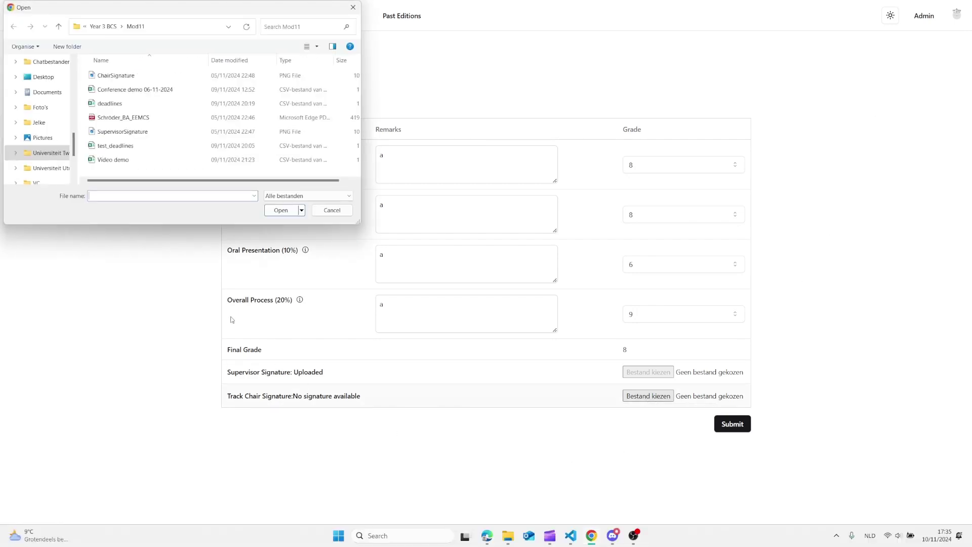
pyautogui.doubleClick(116, 76)
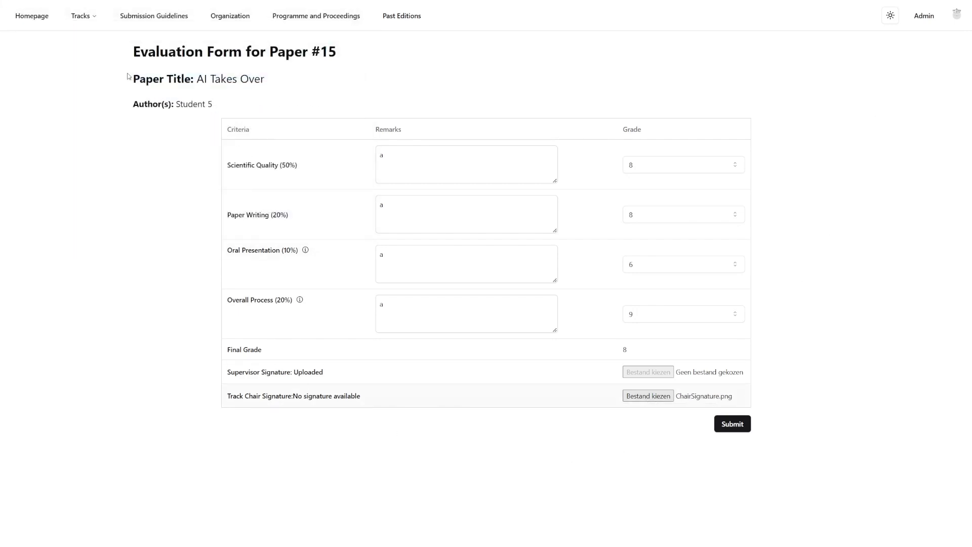
pyautogui.click(733, 424)
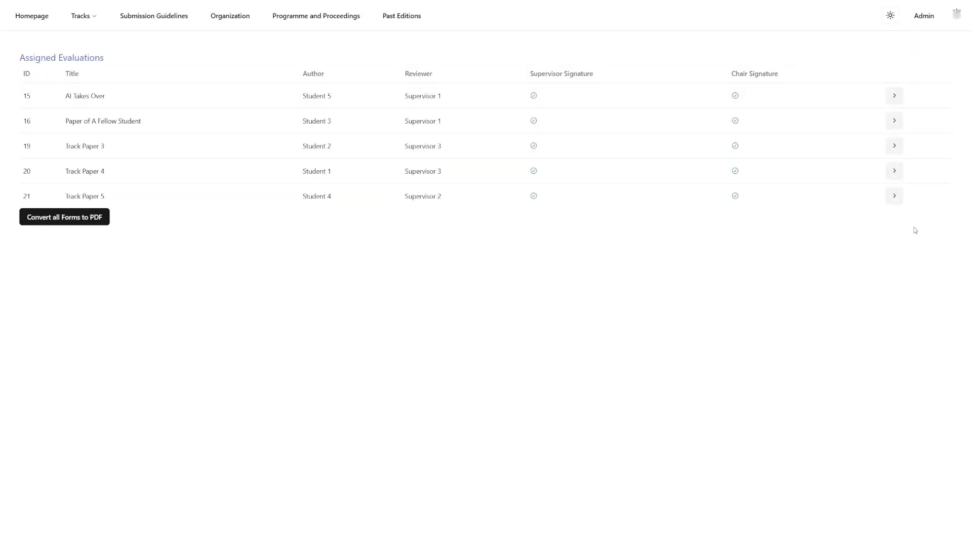
# Step: Submit the evaluation form of Track Paper 4 and convert all of the track's evaluation forms to PDF
pyautogui.click(896, 171)
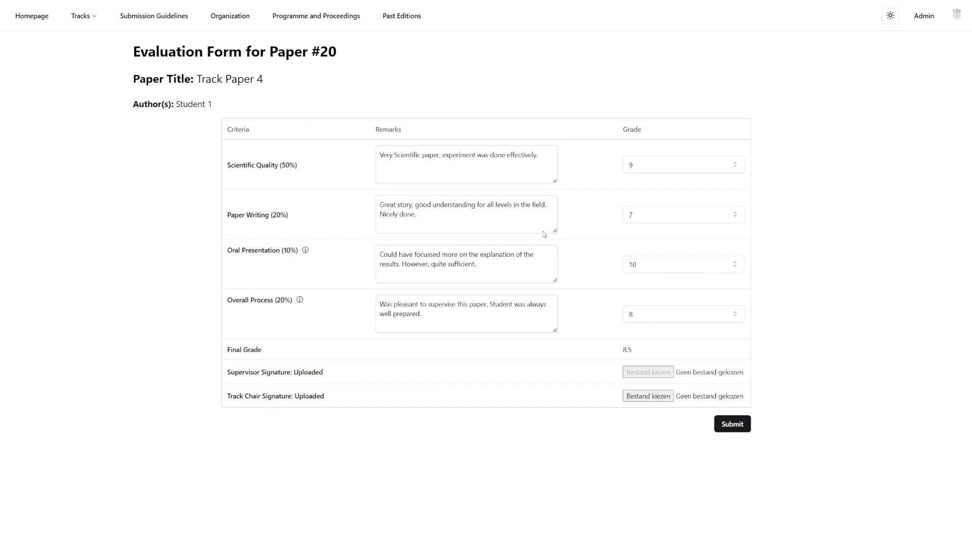
pyautogui.click(726, 429)
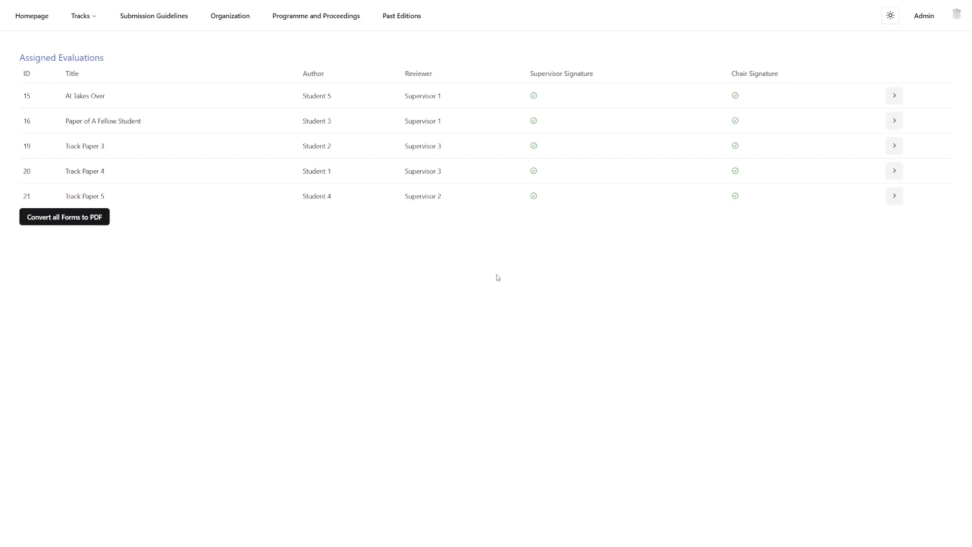
pyautogui.click(44, 219)
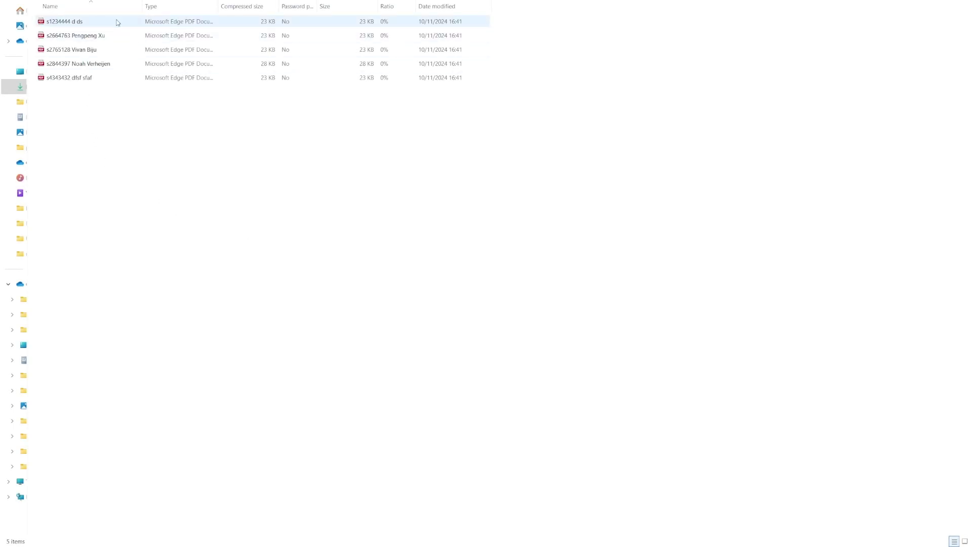
# Step: Open the generated PDF for Track Paper 4 and examine its evaluation reports, grade summary and signatures
pyautogui.doubleClick(138, 63)
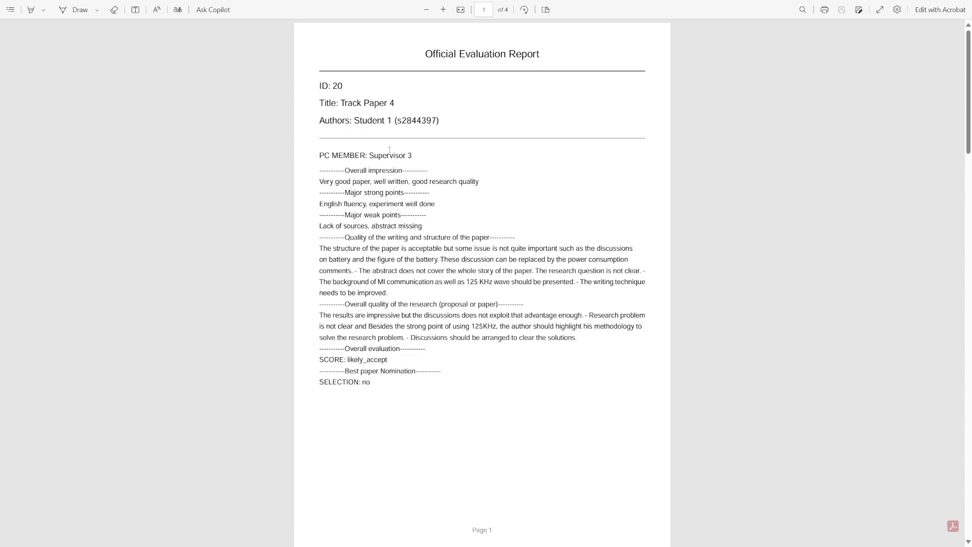
pyautogui.scroll(-10, 388, 151)
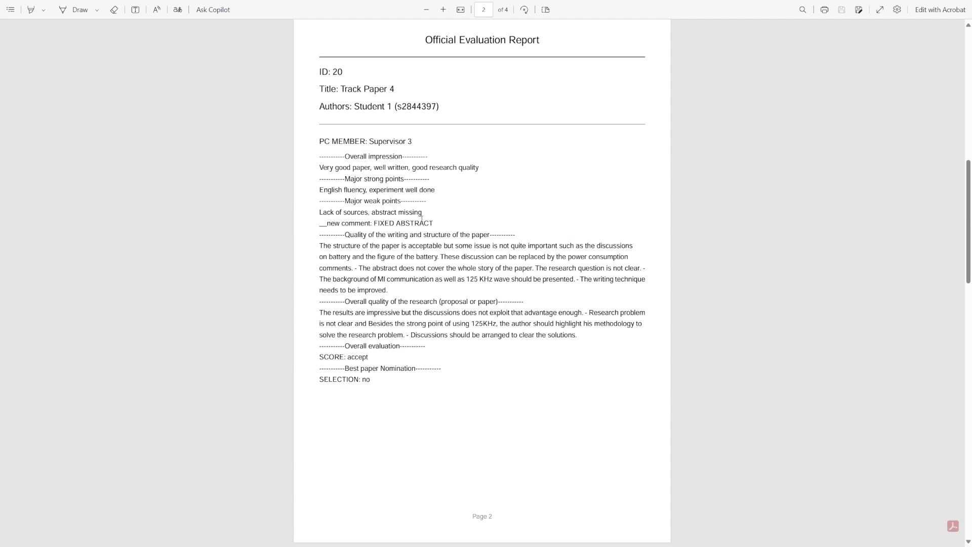
pyautogui.scroll(-10, 422, 219)
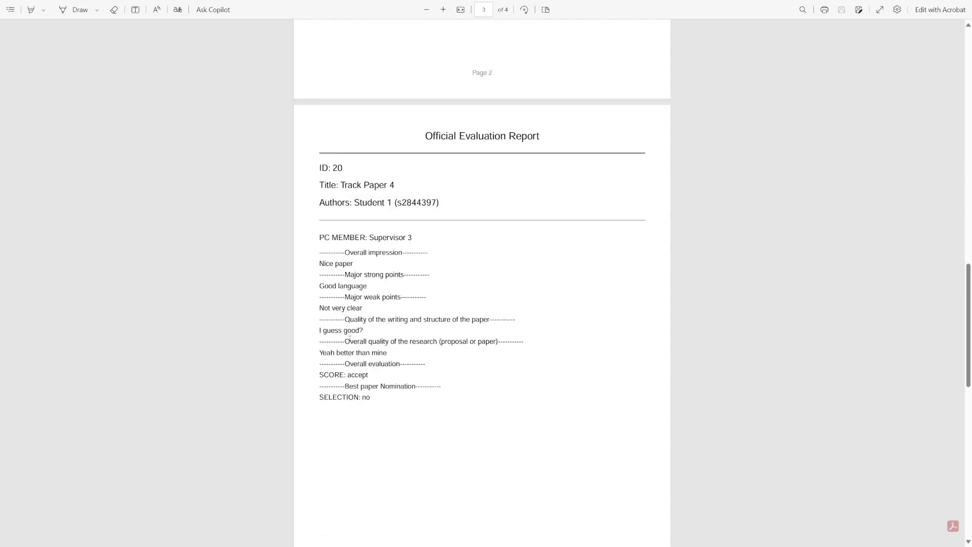
pyautogui.scroll(-10, 460, 289)
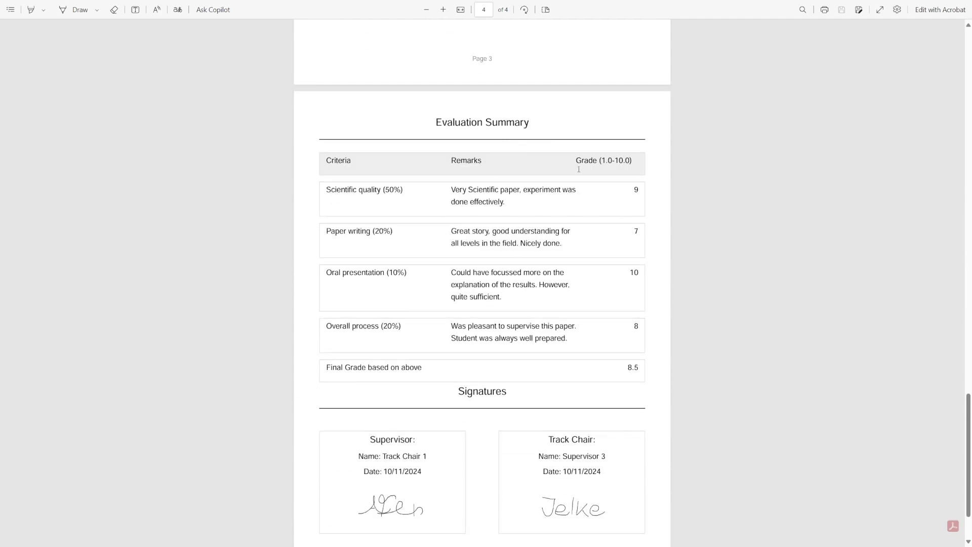
pyautogui.scroll(-2, 605, 231)
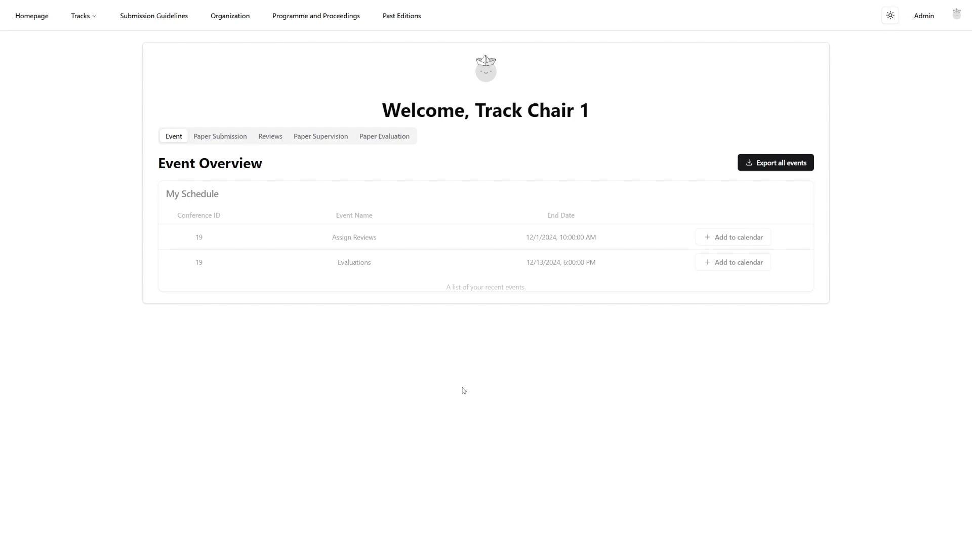
# Step: Send the "Submit your paper" preset as a group mail to the Students of the Video Demo conference
pyautogui.click(924, 18)
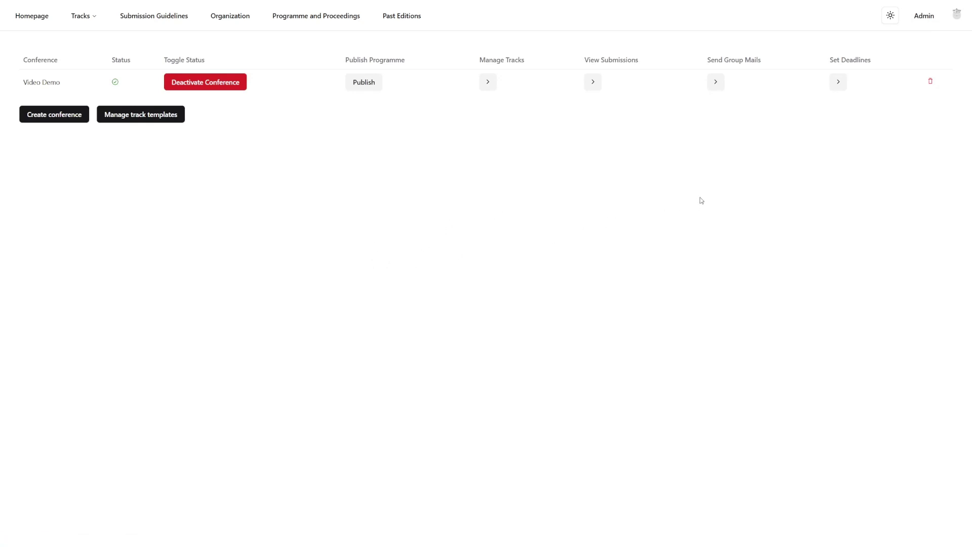
pyautogui.click(720, 86)
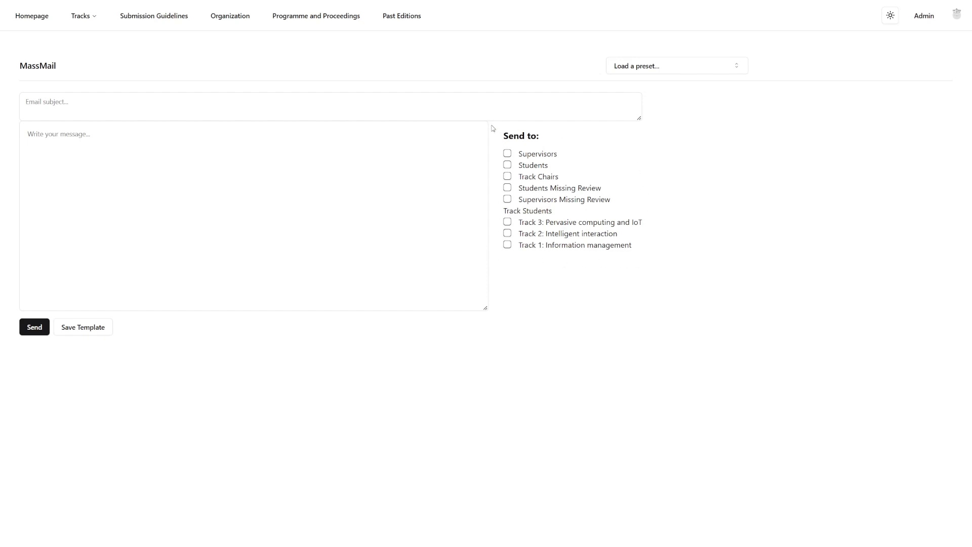
pyautogui.click(666, 68)
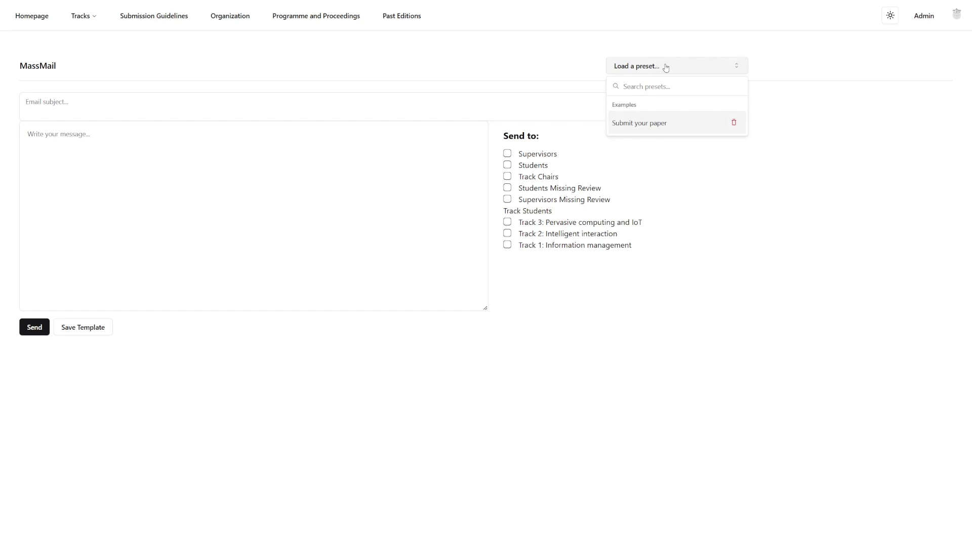
pyautogui.click(653, 128)
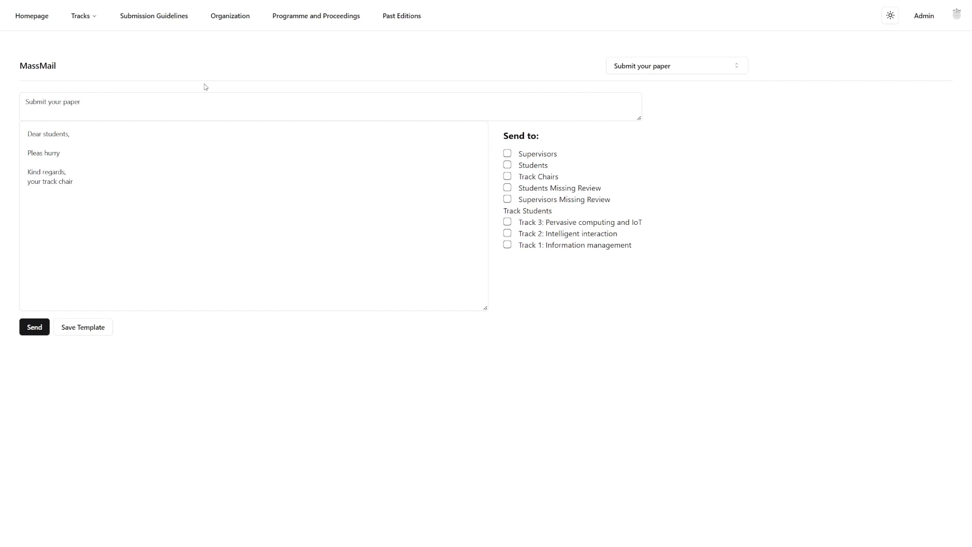
pyautogui.click(508, 165)
pyautogui.click(39, 328)
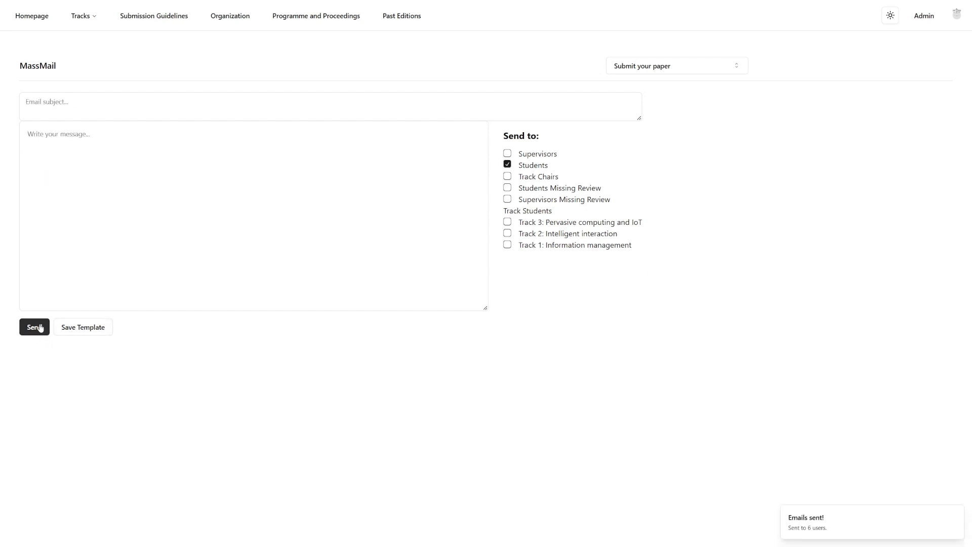